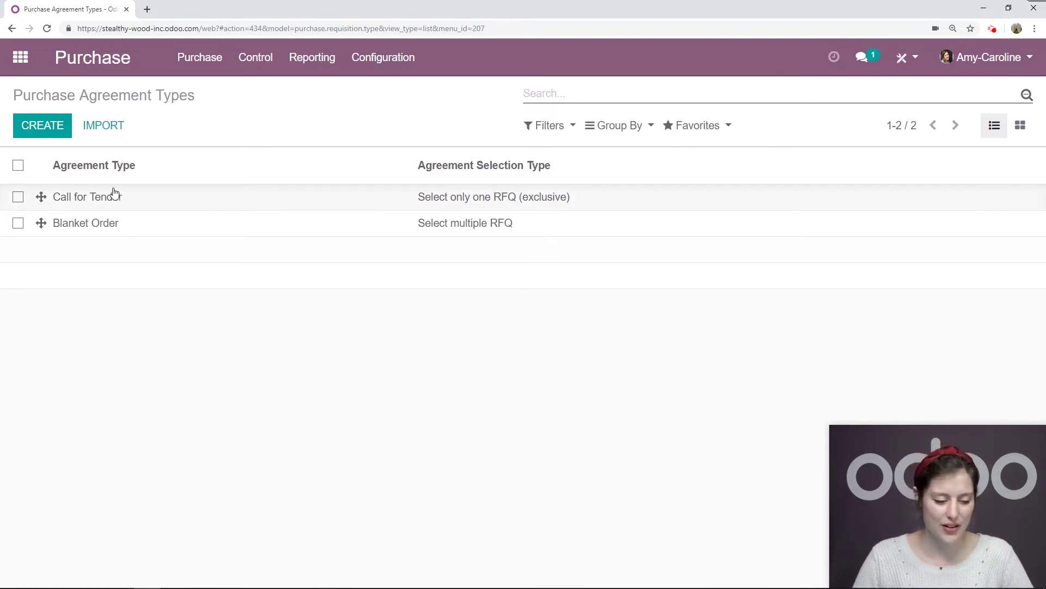
# Try the manual RfQ lines and manual quantities options on the Call for Tender agreement type, restore the agreement-based options and save.
pyautogui.click(164, 198)
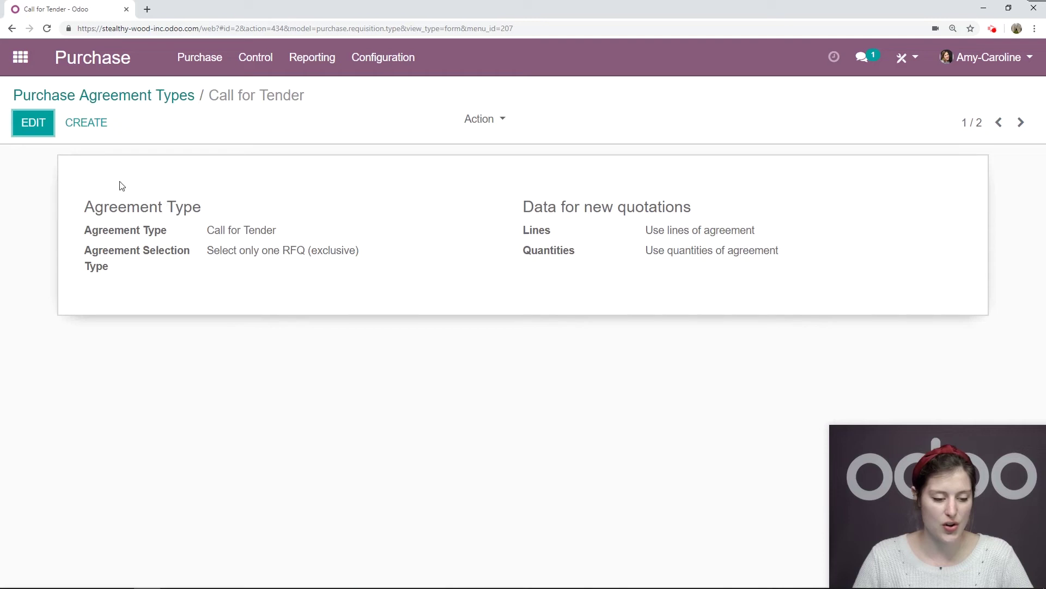
pyautogui.click(38, 122)
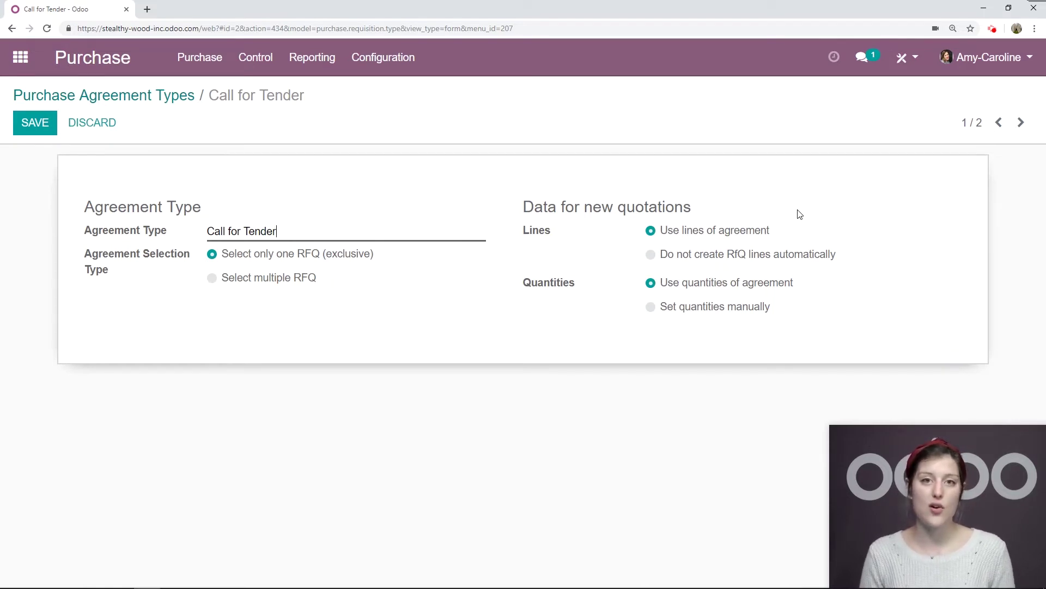
pyautogui.click(651, 255)
pyautogui.click(651, 306)
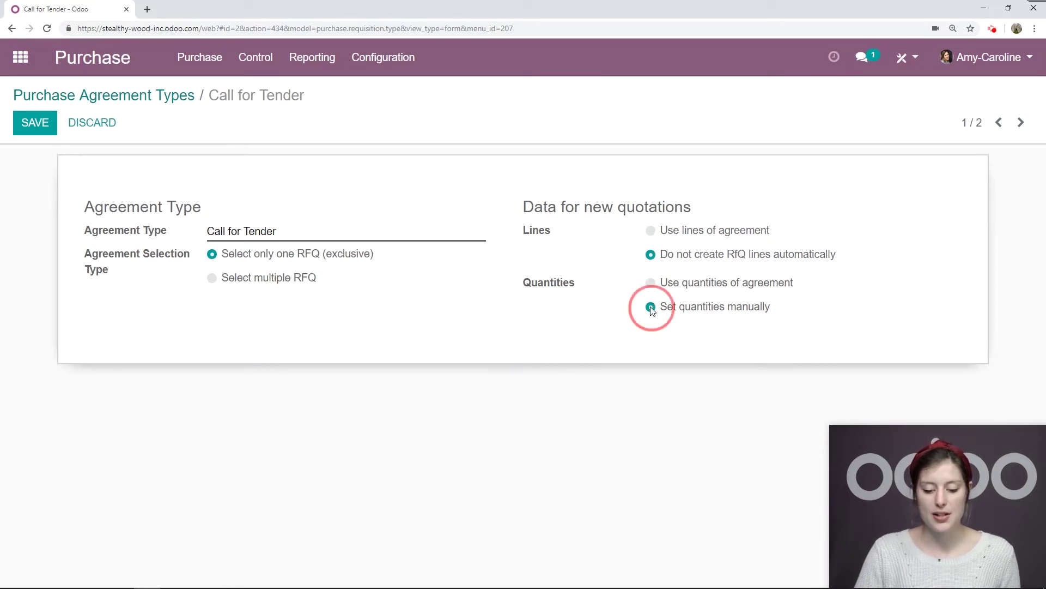
pyautogui.click(651, 283)
pyautogui.click(650, 230)
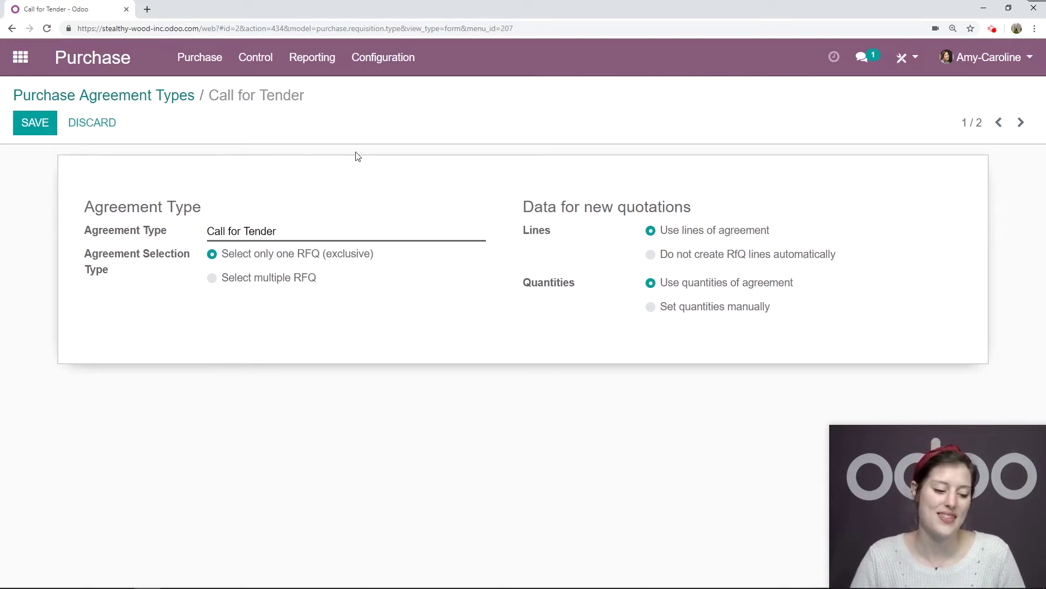
pyautogui.click(23, 119)
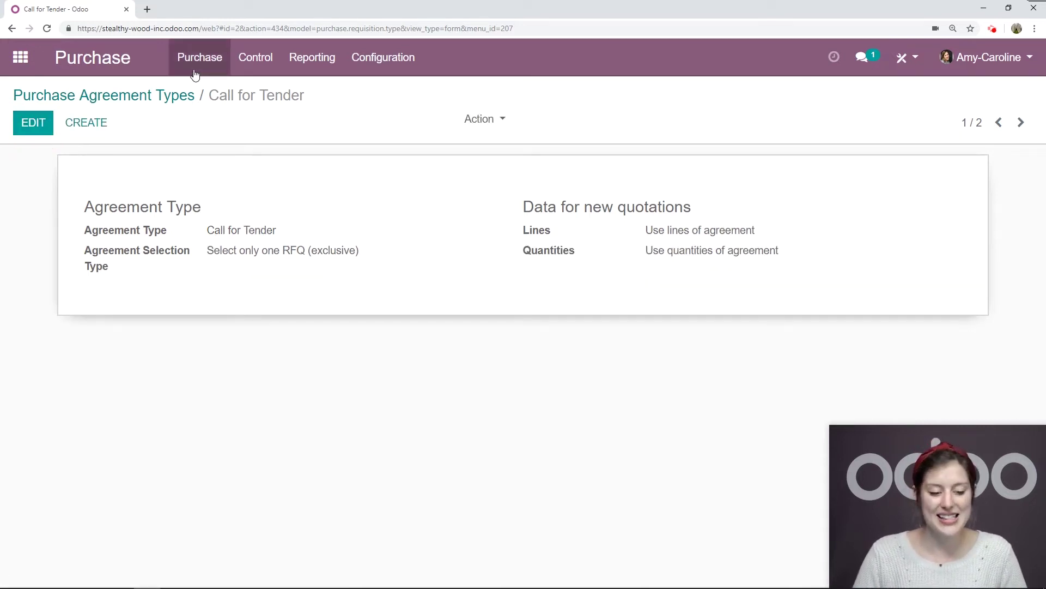
# Start a new purchase agreement of type Call for Tender and set its agreement deadline to 05/11/2019.
pyautogui.click(206, 61)
pyautogui.click(206, 134)
pyautogui.click(42, 123)
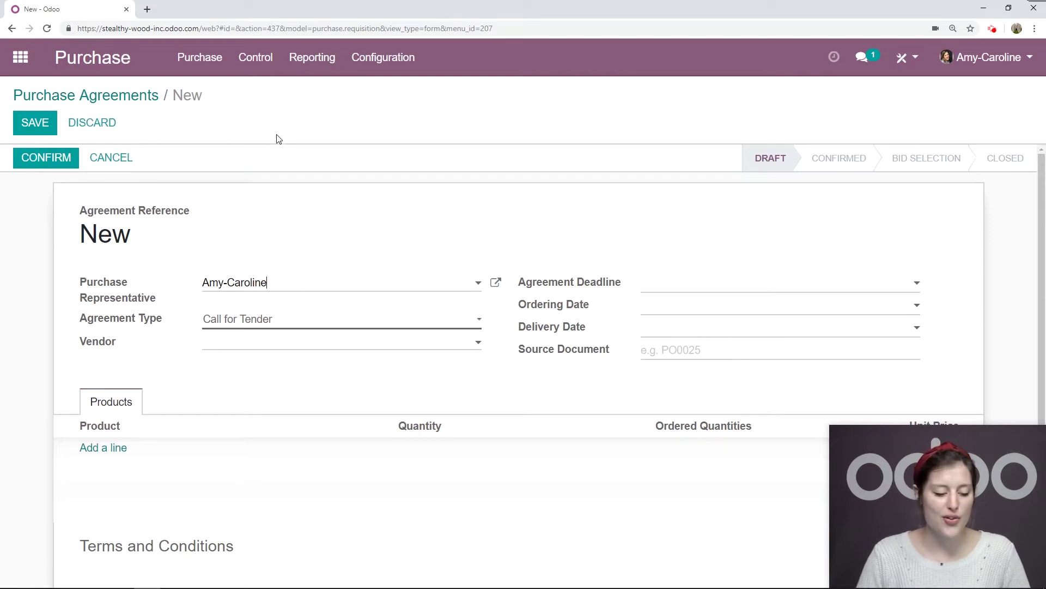
pyautogui.scroll(-1, 247, 251)
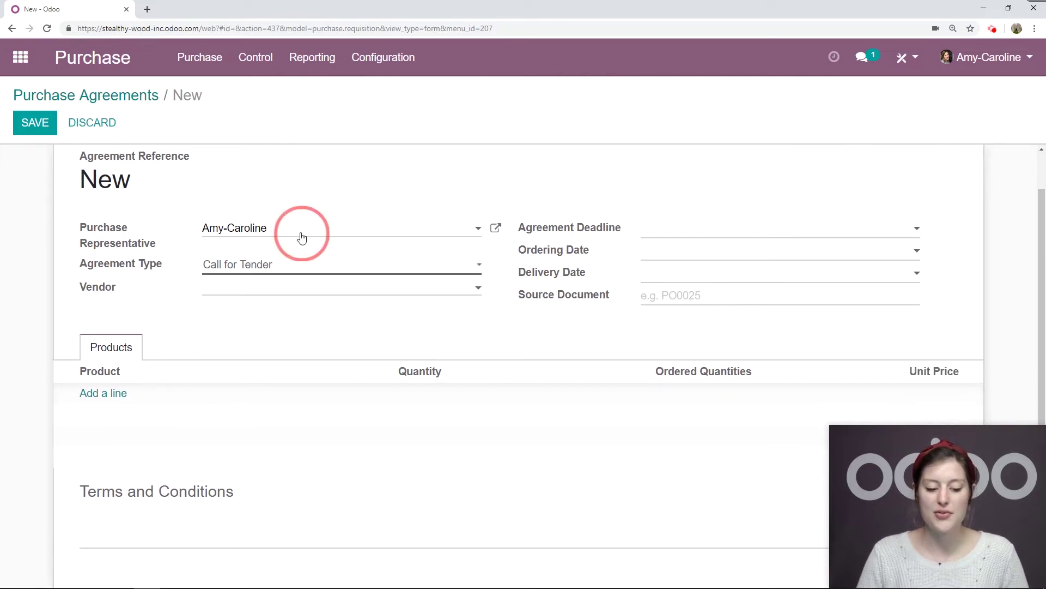
pyautogui.moveTo(299, 236); pyautogui.dragTo(28, 226)
pyautogui.click(44, 229)
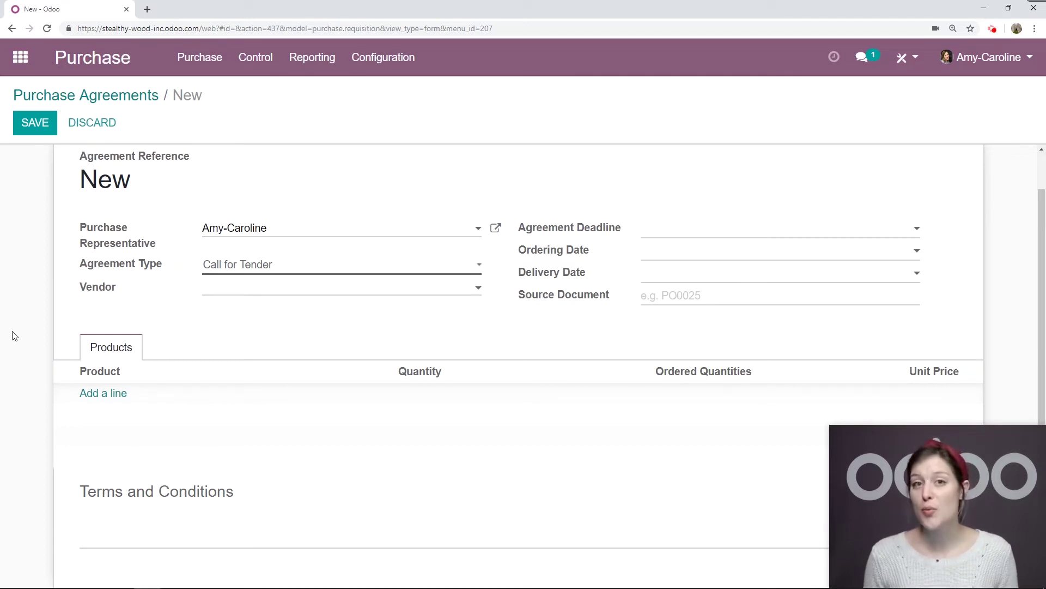
pyautogui.click(697, 228)
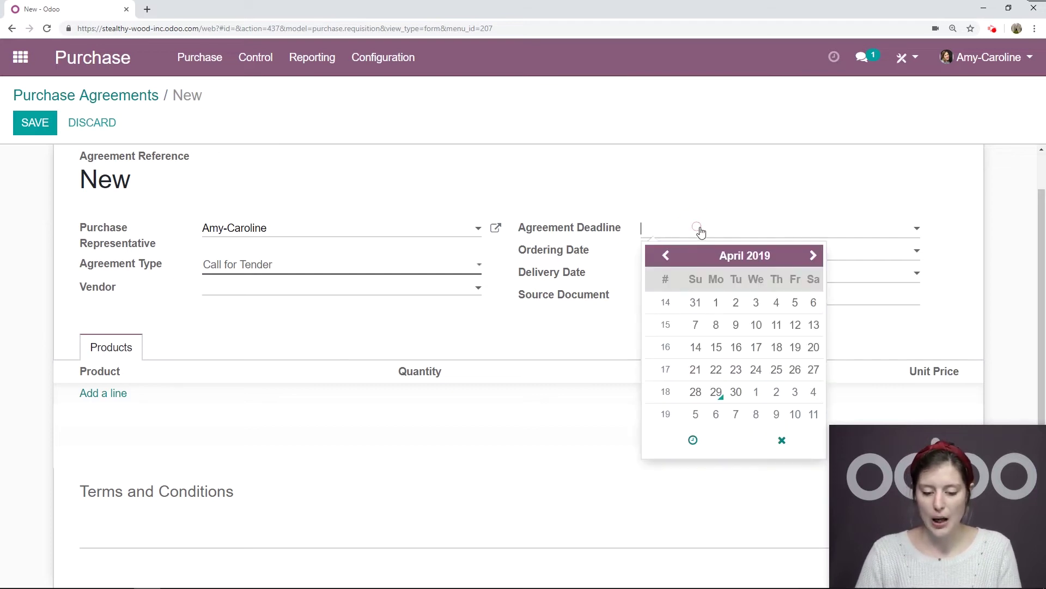
pyautogui.click(814, 414)
pyautogui.click(750, 194)
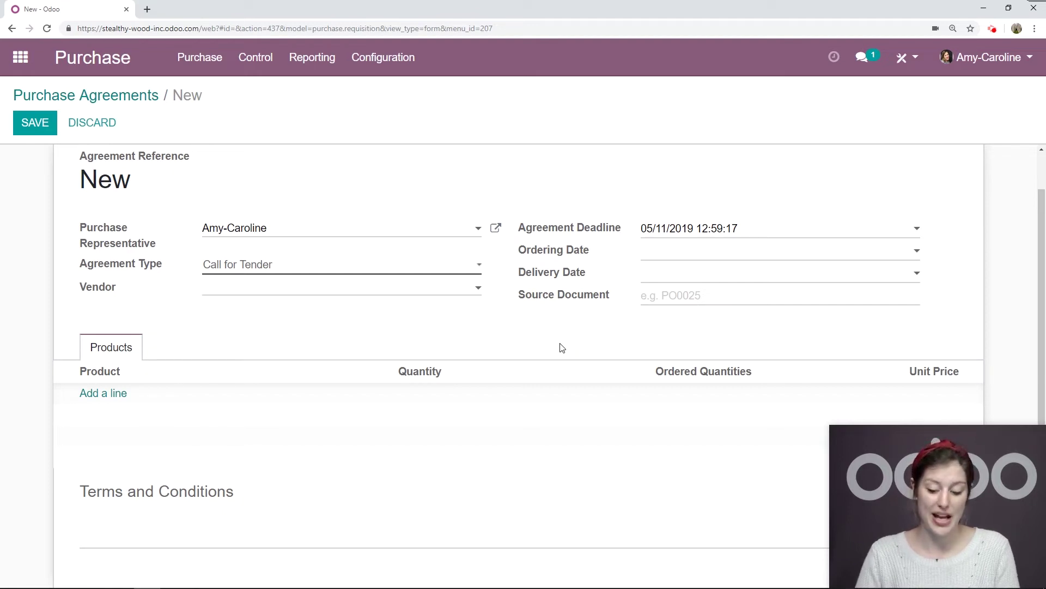
# Add an Office Lamp product line with a quantity of 4 to the purchase agreement.
pyautogui.click(93, 394)
pyautogui.write('office')
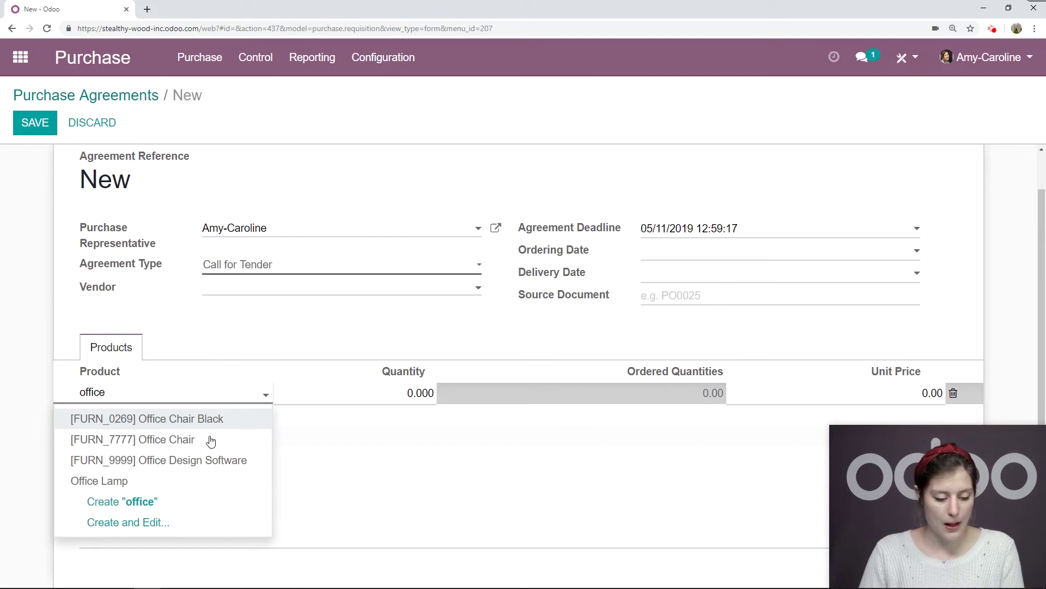
pyautogui.click(104, 482)
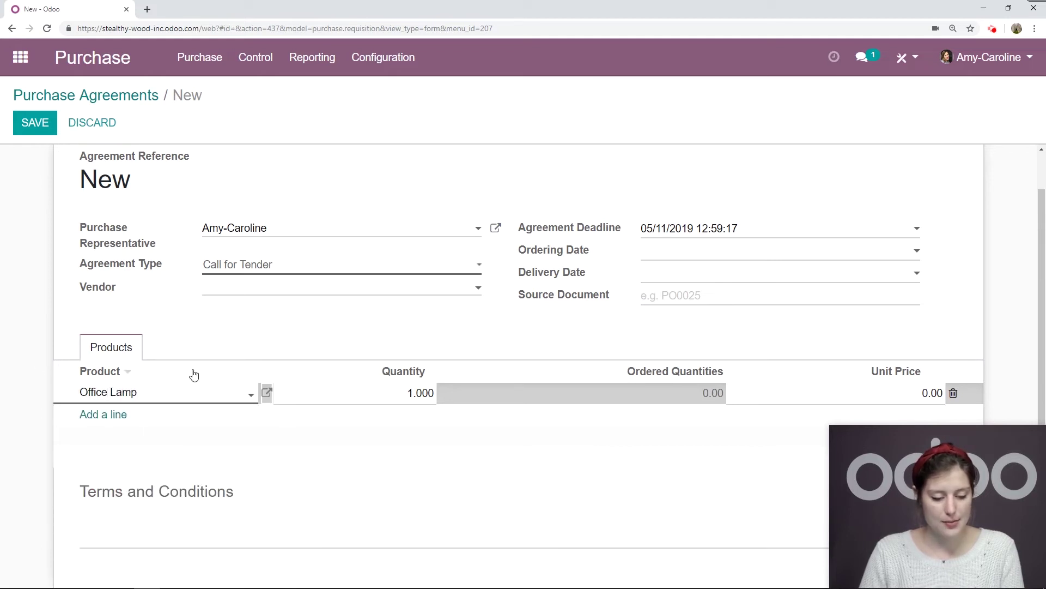
pyautogui.click(362, 388)
pyautogui.write('4')
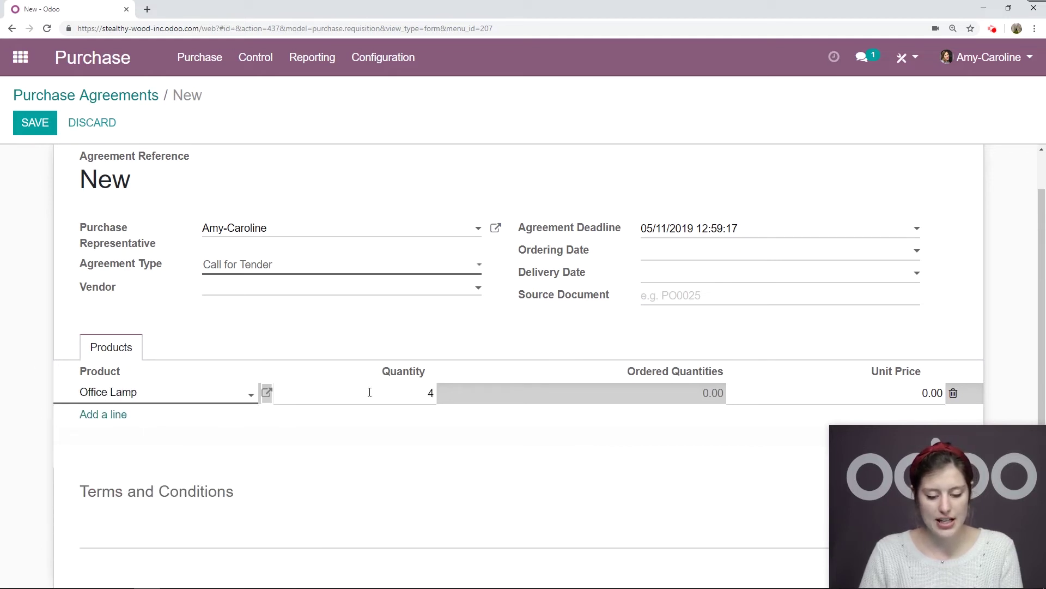
pyautogui.scroll(-1, 735, 319)
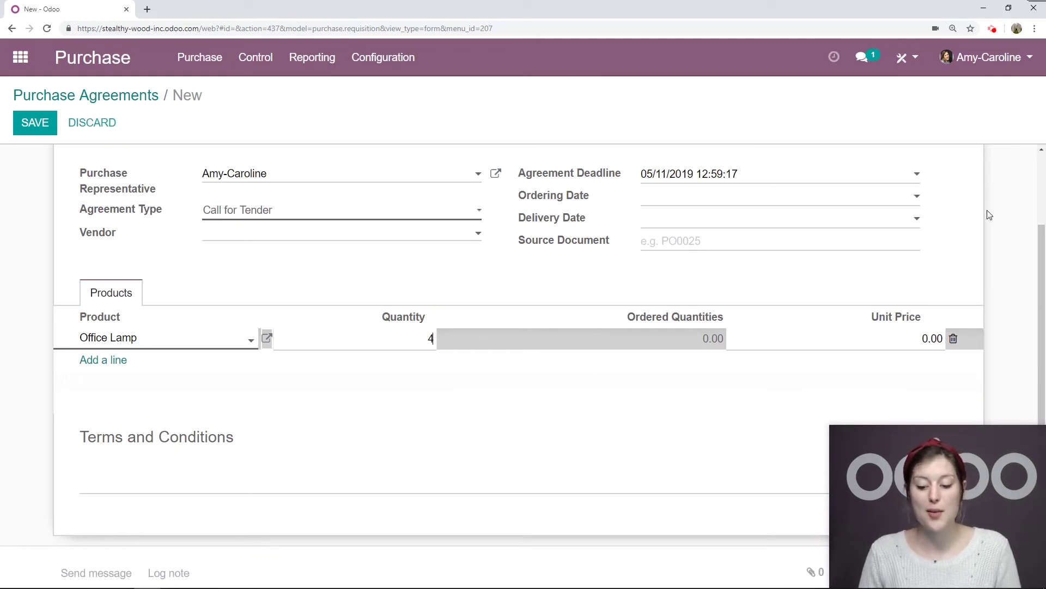
pyautogui.click(899, 285)
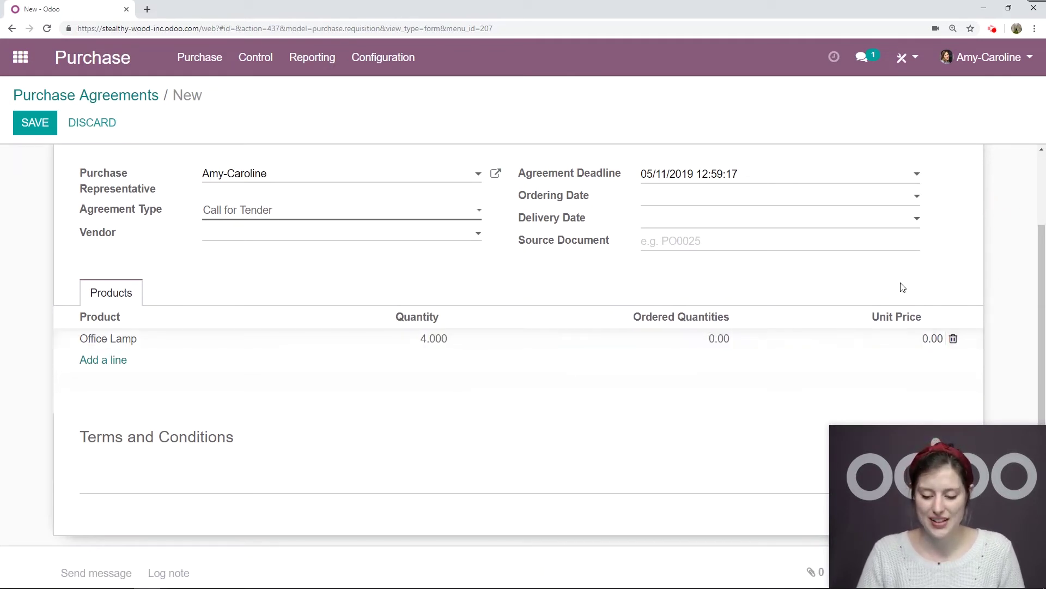
# Save the new purchase agreement and confirm it.
pyautogui.scroll(2, 527, 376)
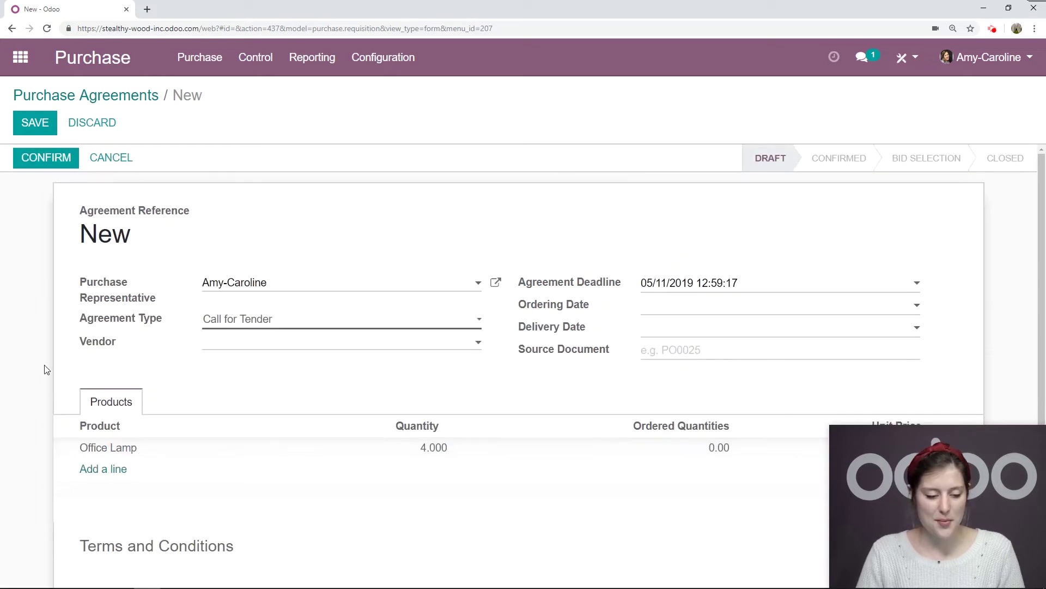
pyautogui.click(30, 122)
pyautogui.click(38, 160)
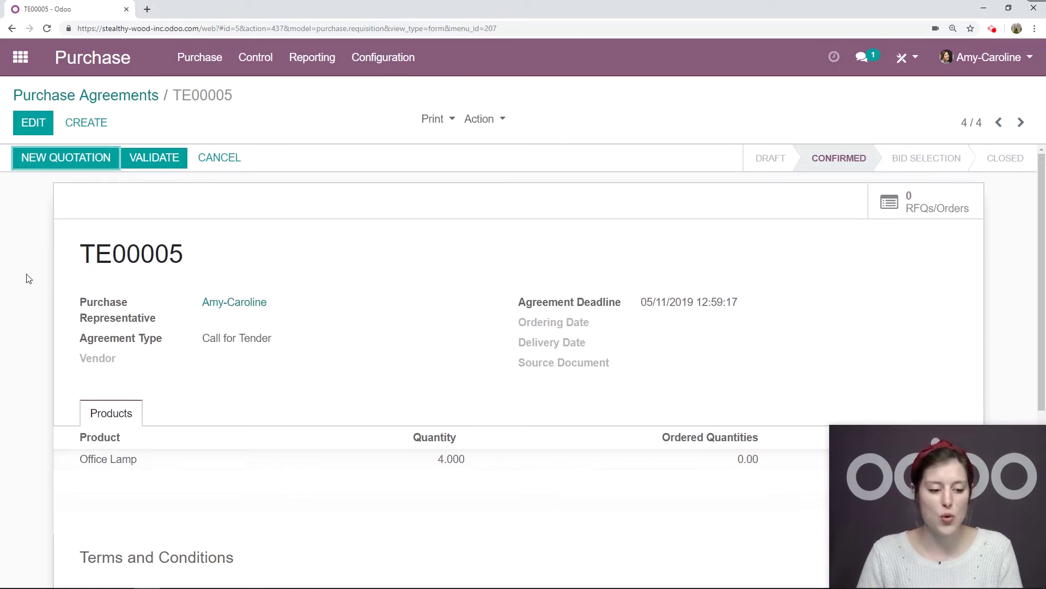
# Create a new quotation from the confirmed agreement for vendor Azure Interior, save it and send it by email.
pyautogui.click(93, 165)
pyautogui.click(281, 293)
pyautogui.click(262, 305)
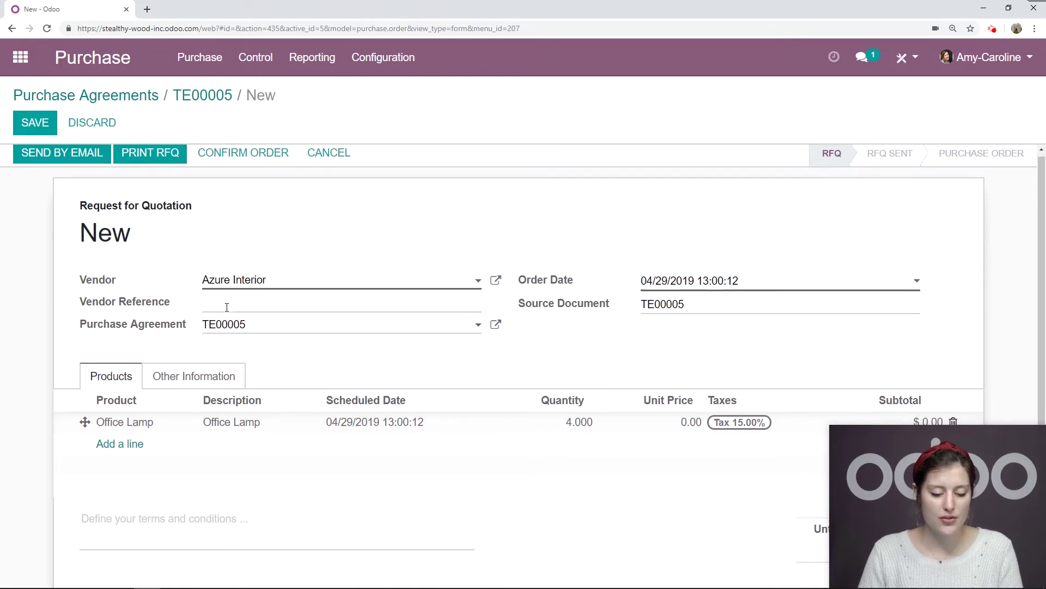
pyautogui.scroll(-2, 475, 325)
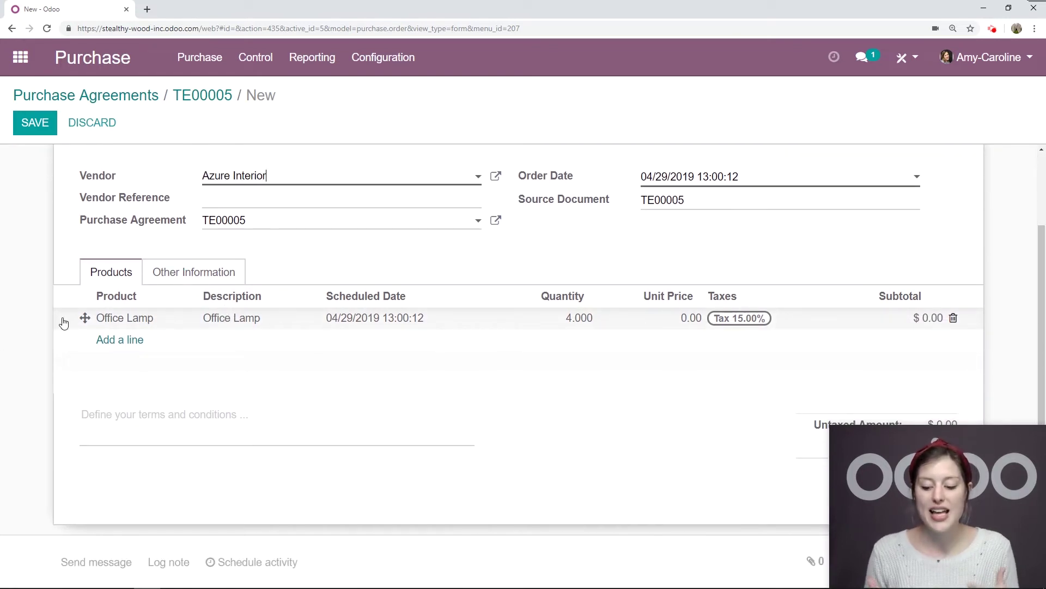
pyautogui.scroll(1, 58, 322)
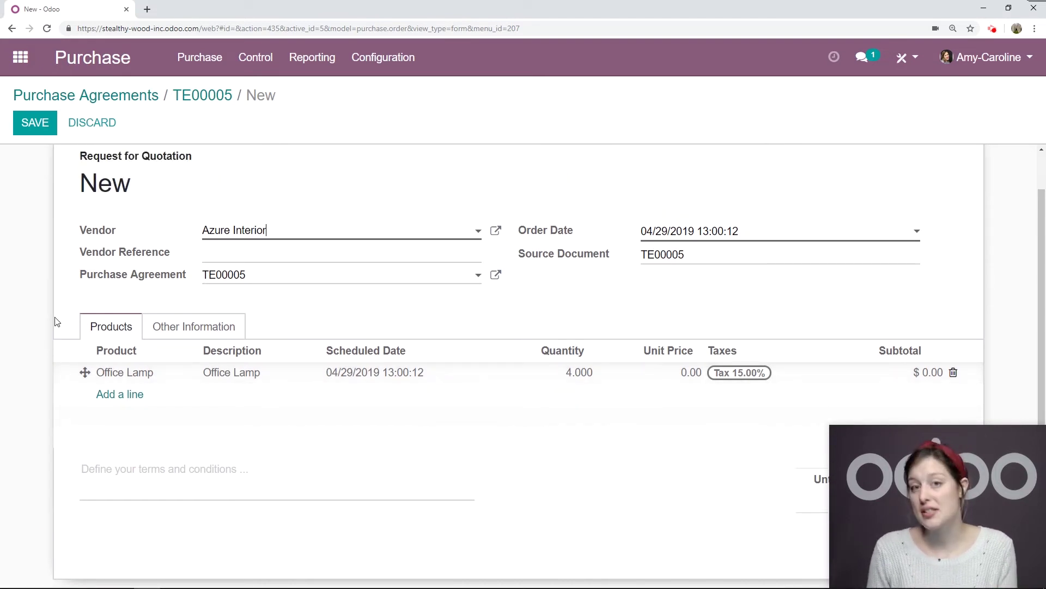
pyautogui.click(35, 123)
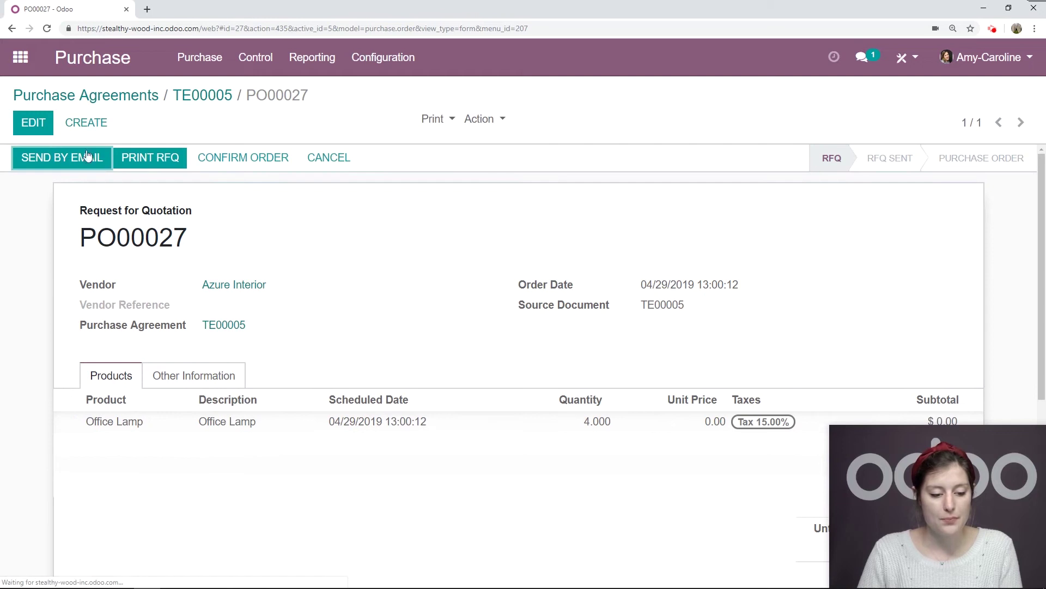
pyautogui.click(103, 159)
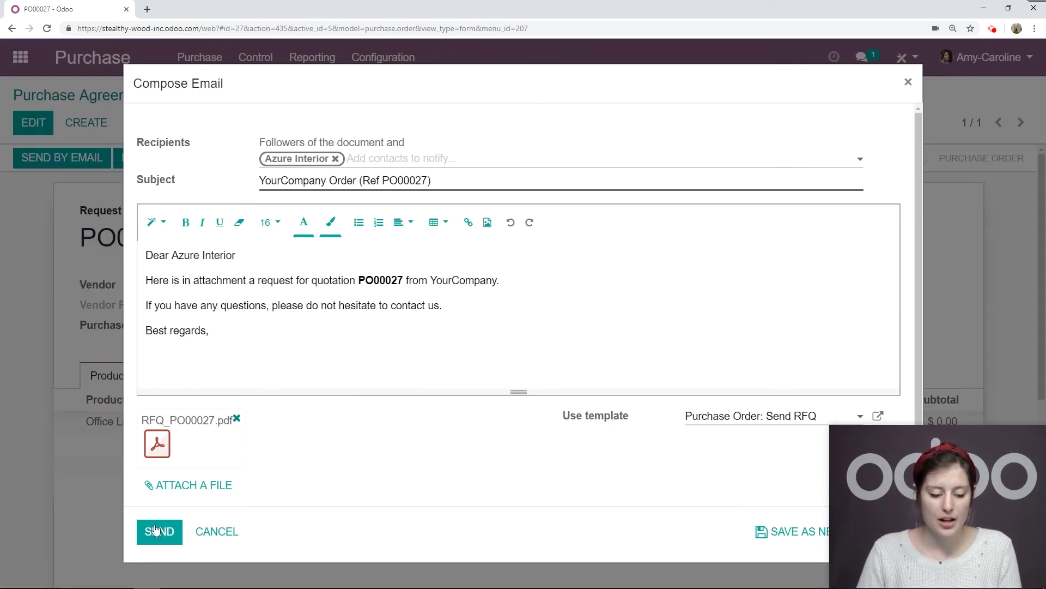
pyautogui.click(158, 534)
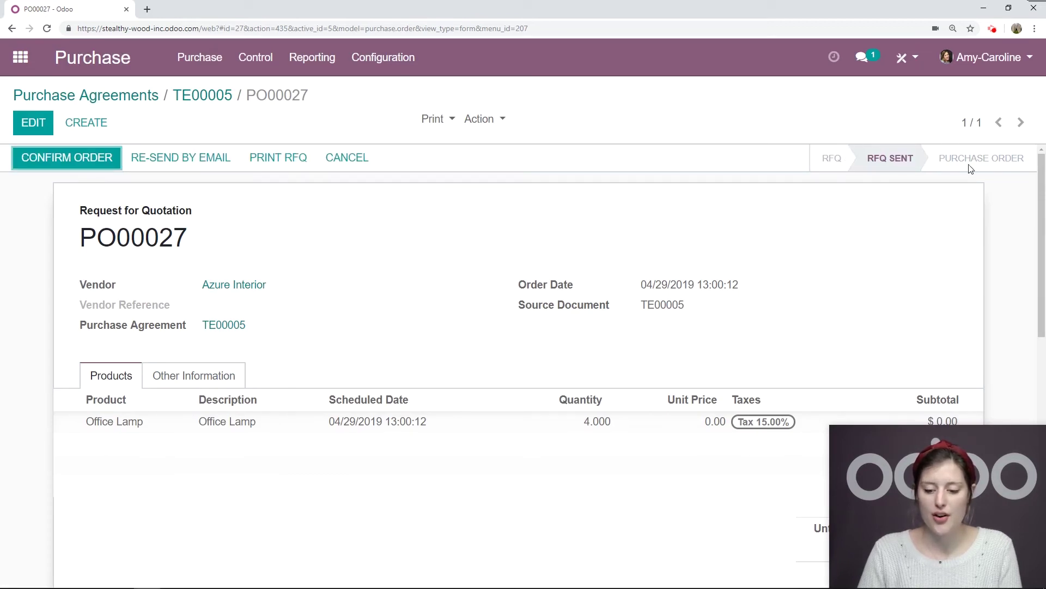
# Create a second quotation from the same purchase agreement for vendor Deco Addict, save it and send it by email.
pyautogui.click(188, 98)
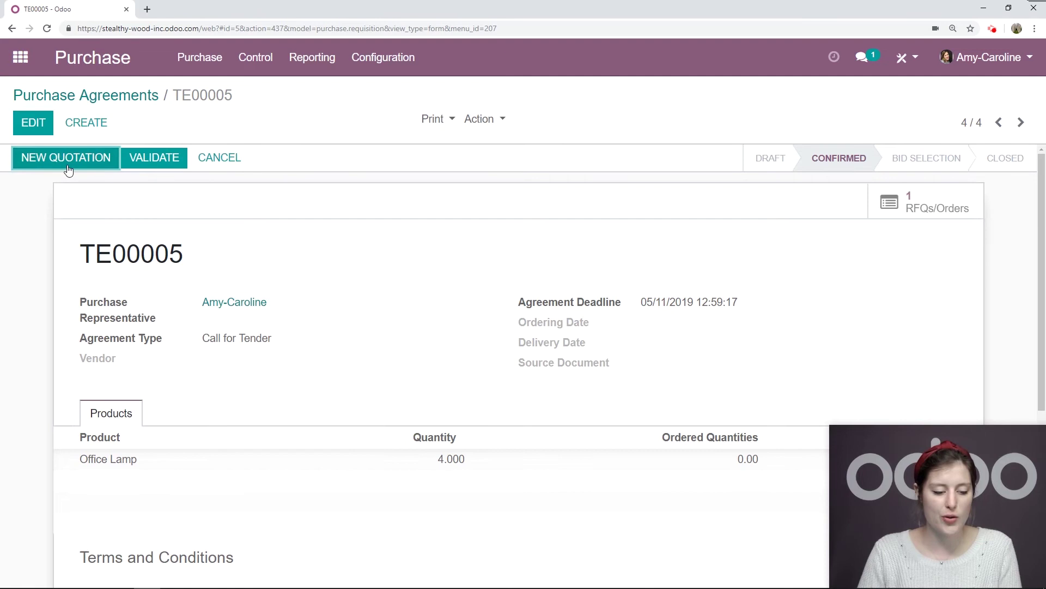
pyautogui.click(87, 159)
pyautogui.click(318, 290)
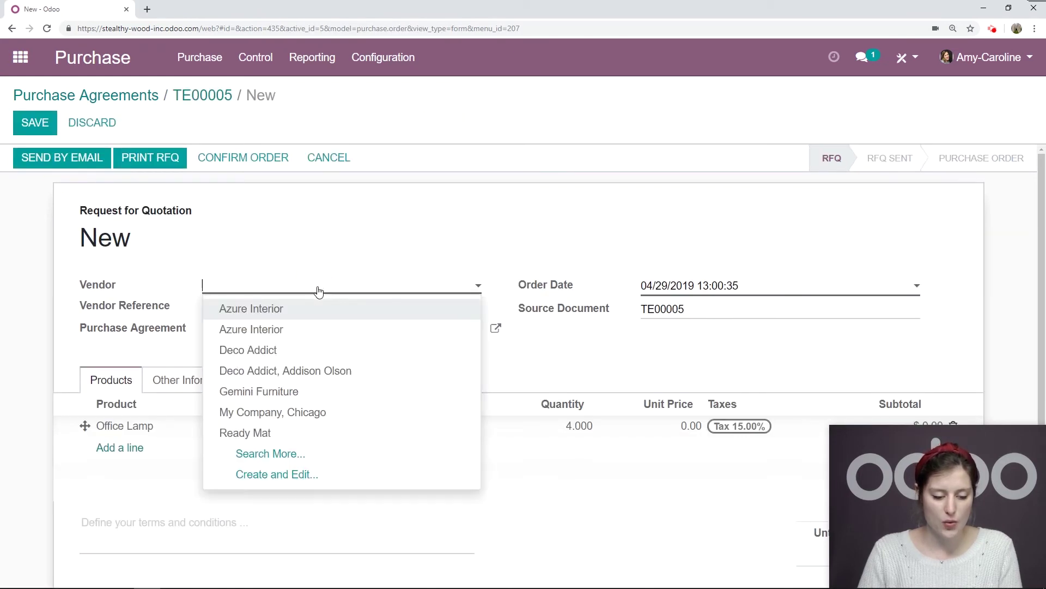
pyautogui.click(288, 351)
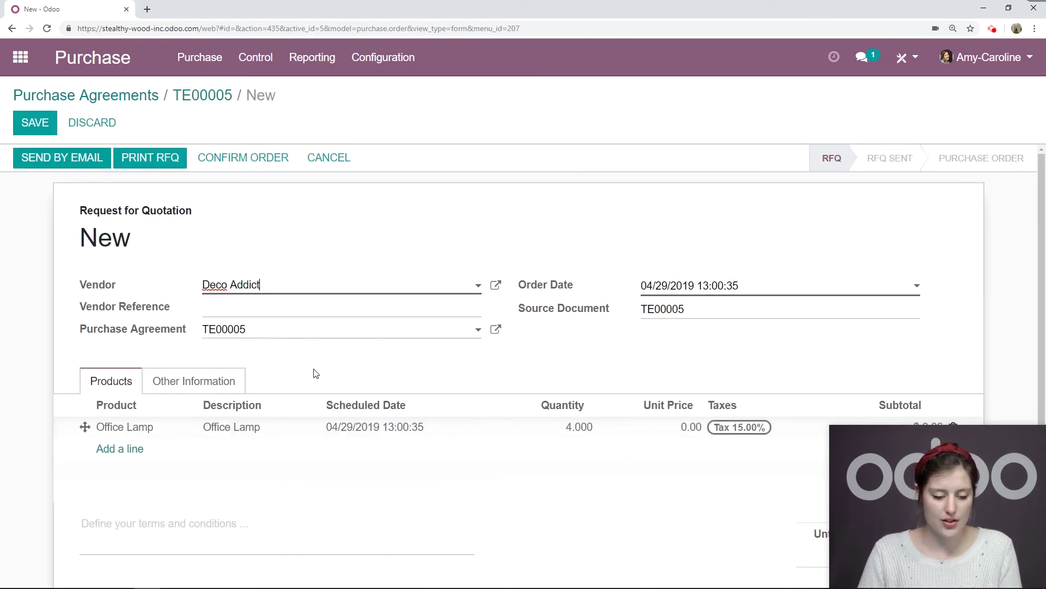
pyautogui.click(37, 128)
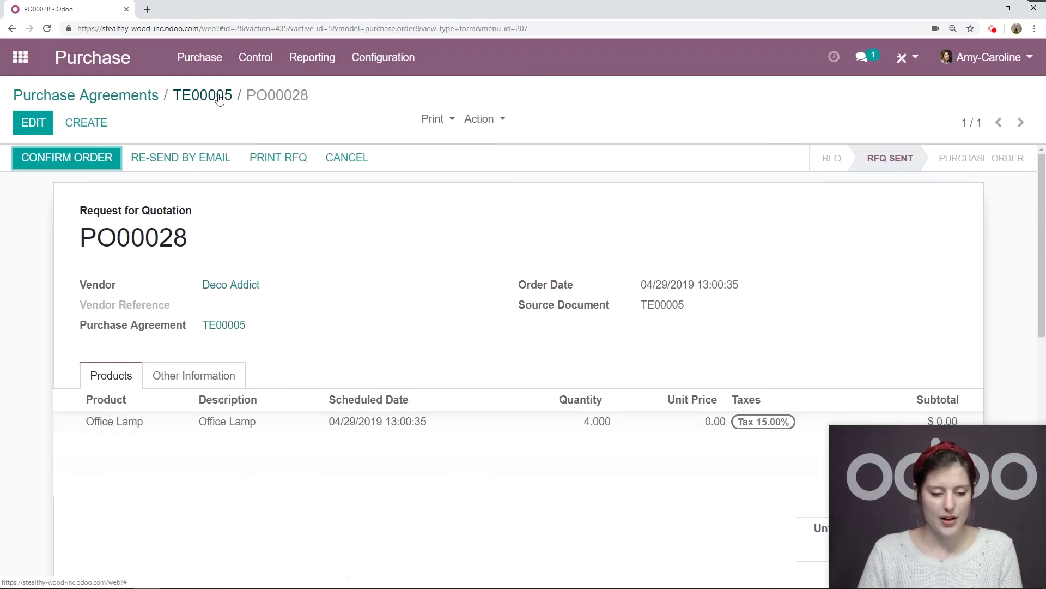
# From the agreement's list of RFQs, set the Office Lamp unit price on the Azure Interior quotation to 10 and save.
pyautogui.click(217, 97)
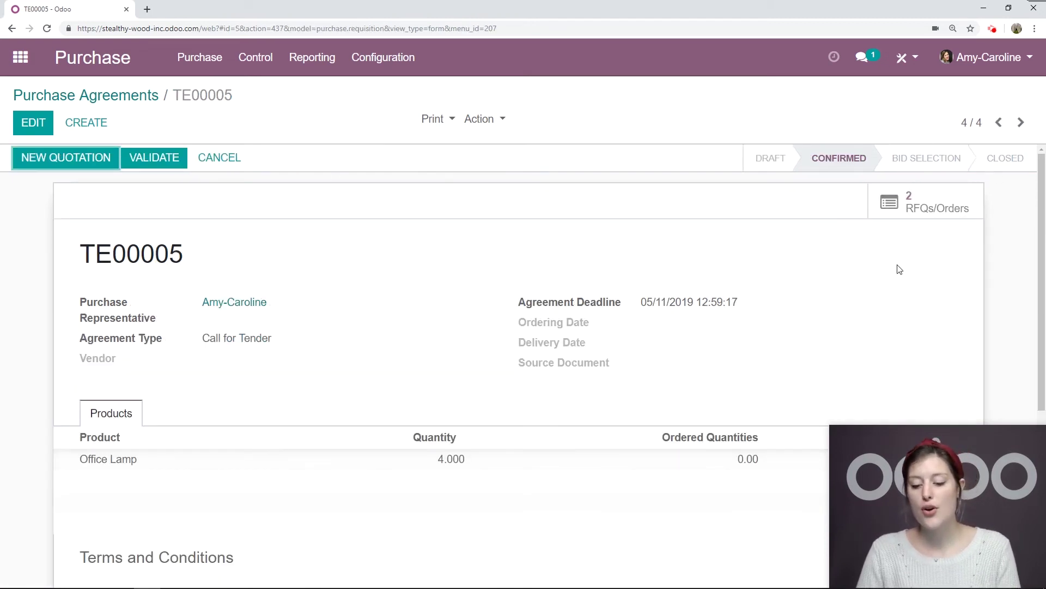
pyautogui.click(921, 212)
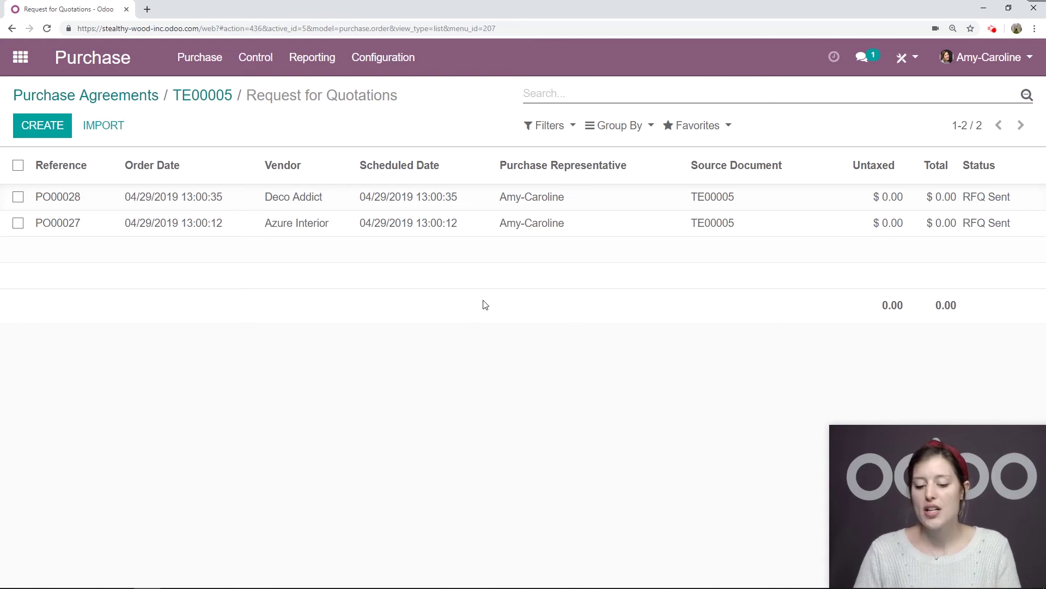
pyautogui.click(620, 230)
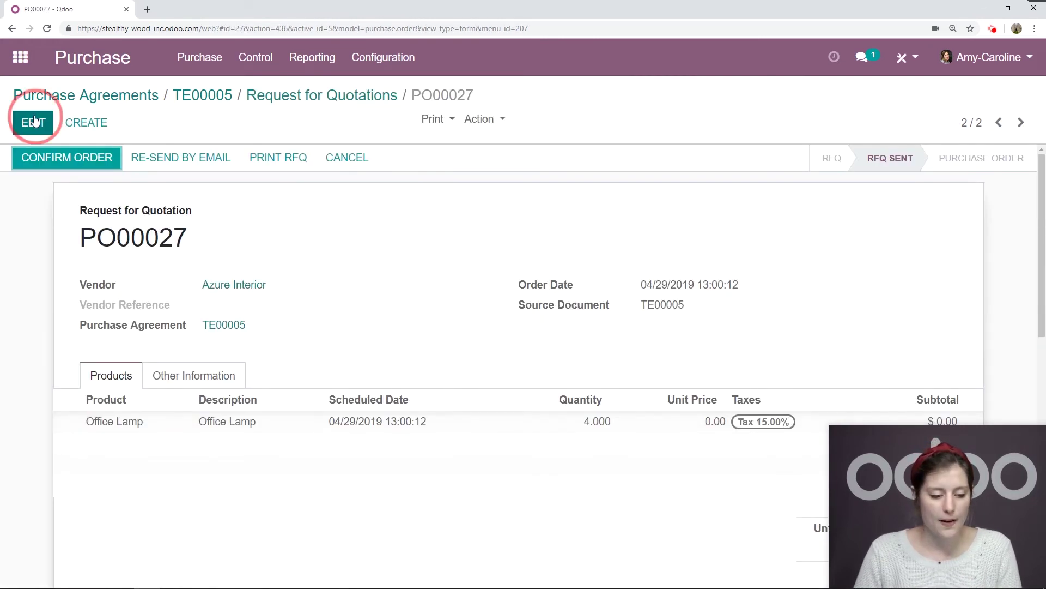
pyautogui.click(33, 121)
pyautogui.scroll(-2, 626, 289)
pyautogui.click(675, 318)
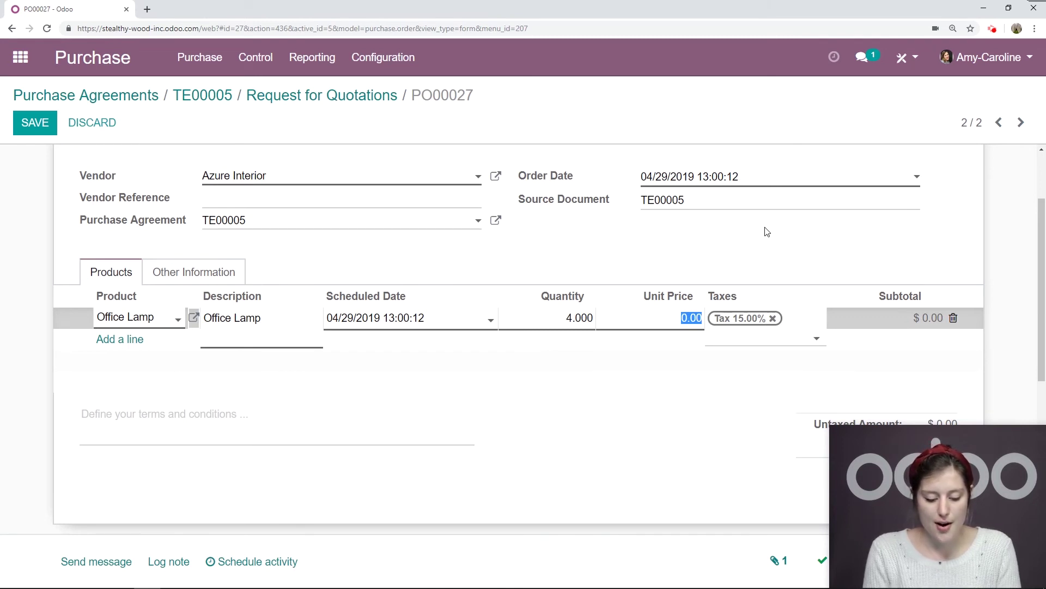
pyautogui.write('10')
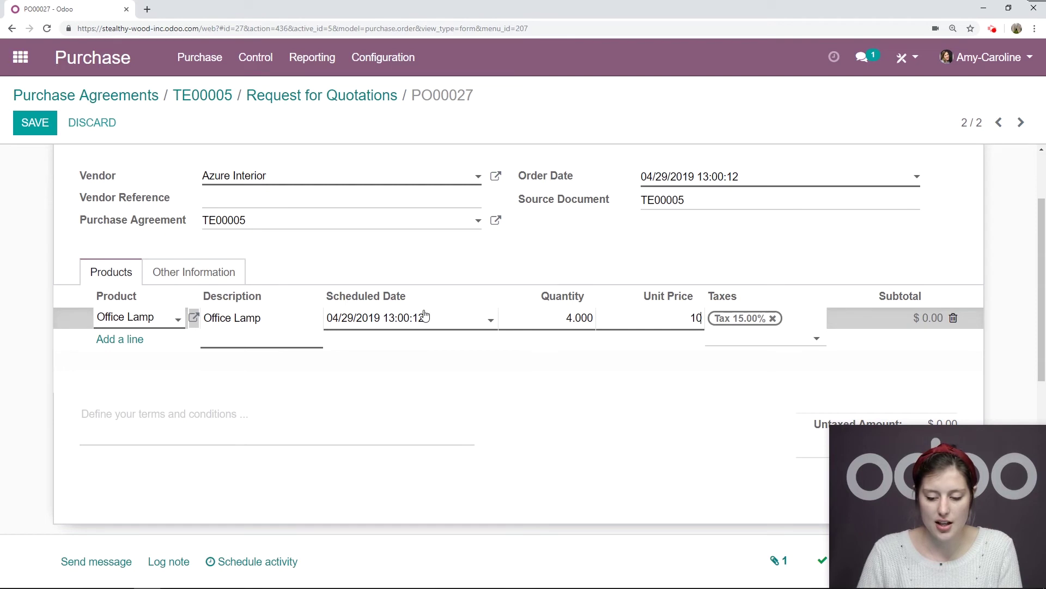
pyautogui.scroll(2, 44, 169)
pyautogui.click(35, 123)
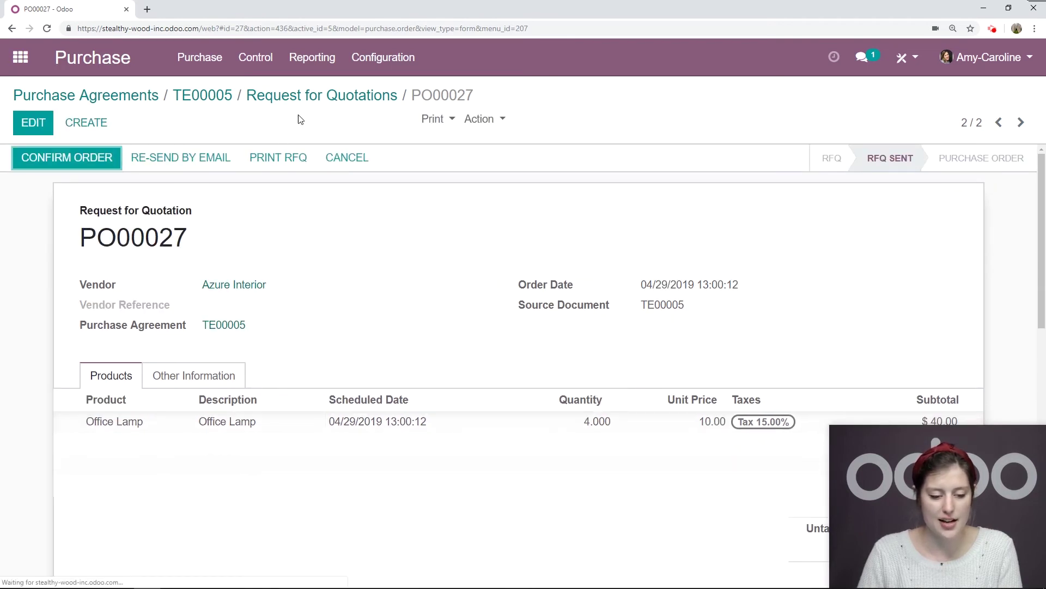
# From the agreement's list of RFQs, set the Office Lamp unit price on the Deco Addict quotation to 15 and save.
pyautogui.click(300, 97)
pyautogui.click(673, 197)
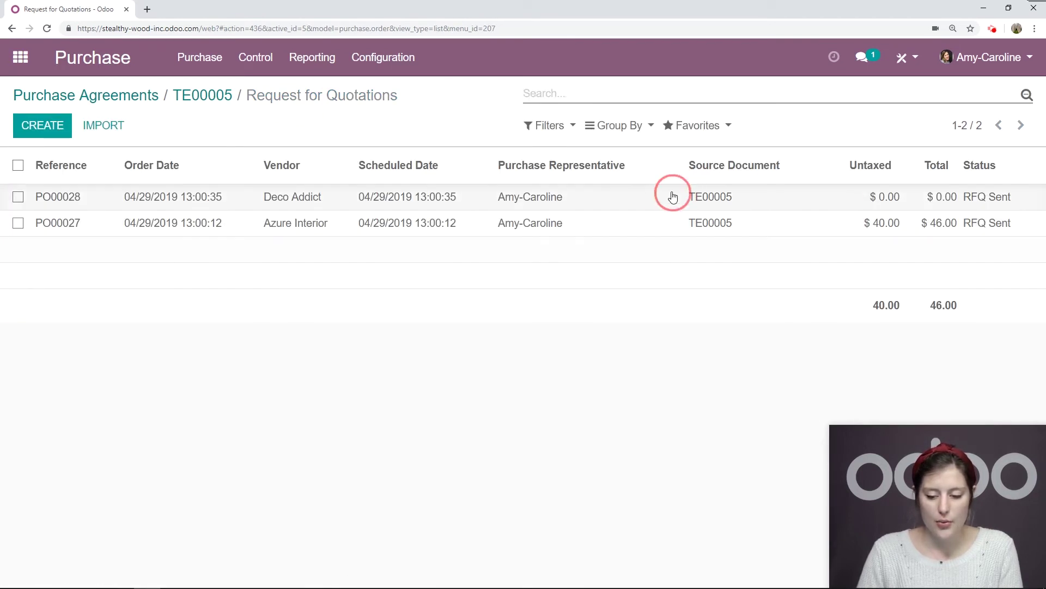
pyautogui.click(31, 122)
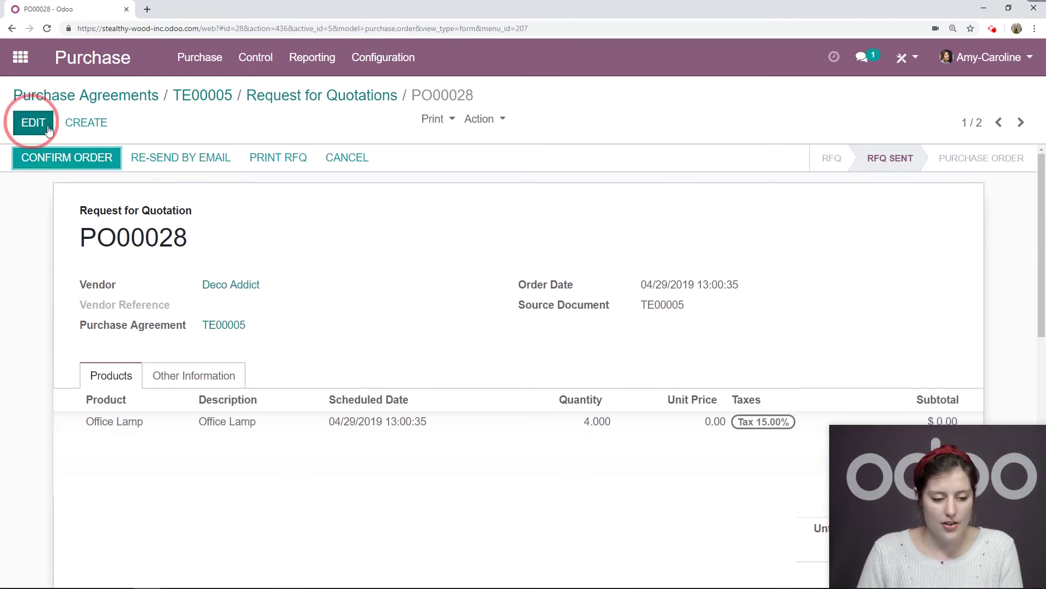
pyautogui.scroll(-2, 746, 306)
pyautogui.click(684, 264)
pyautogui.write('15')
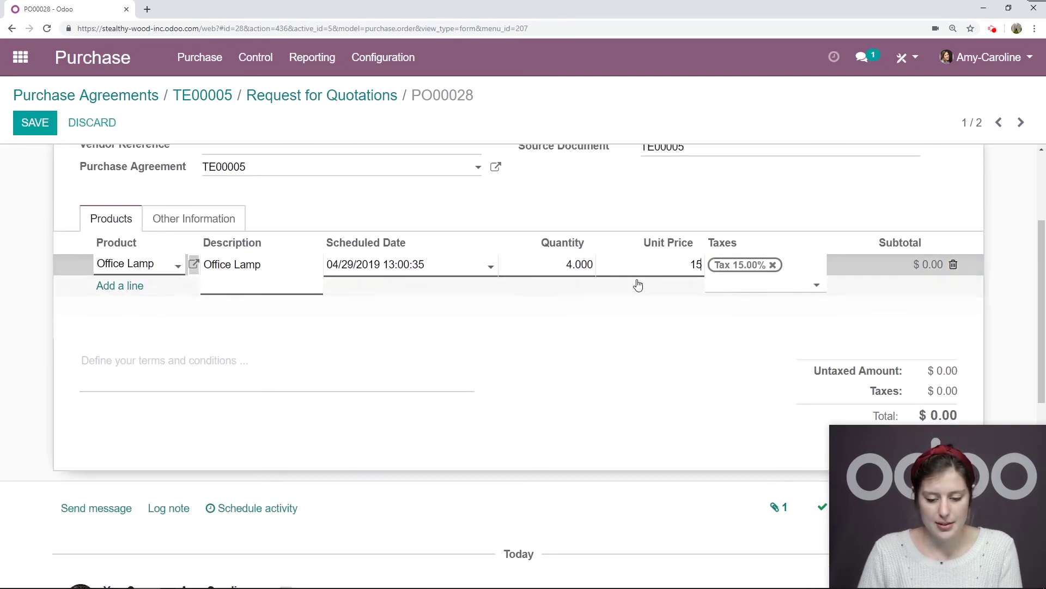
pyautogui.scroll(3, 637, 285)
pyautogui.click(35, 122)
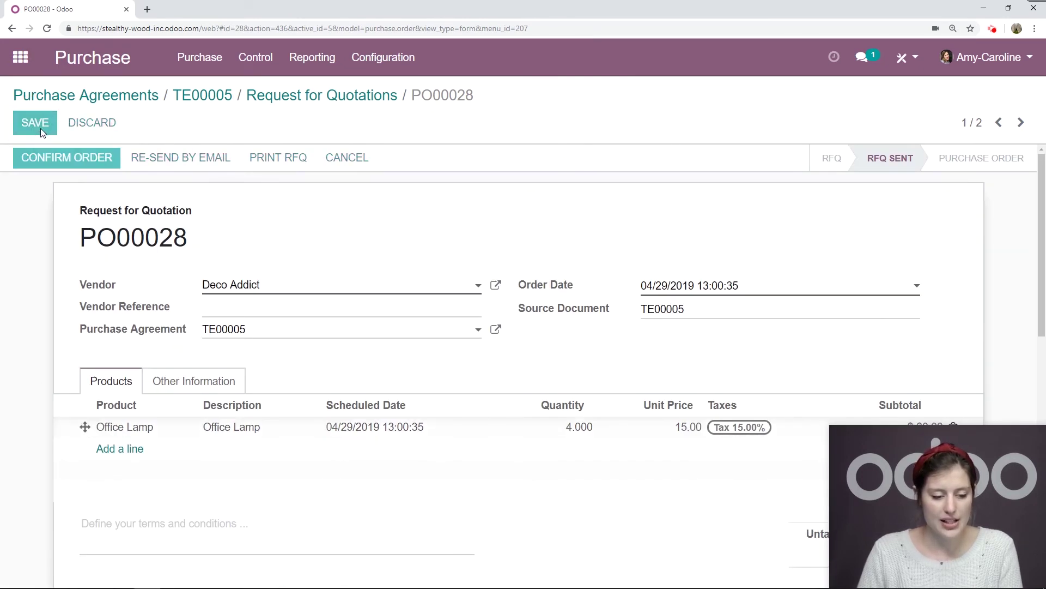
# Return to the Call for Tender purchase agreement and validate it to start bid selection.
pyautogui.click(311, 98)
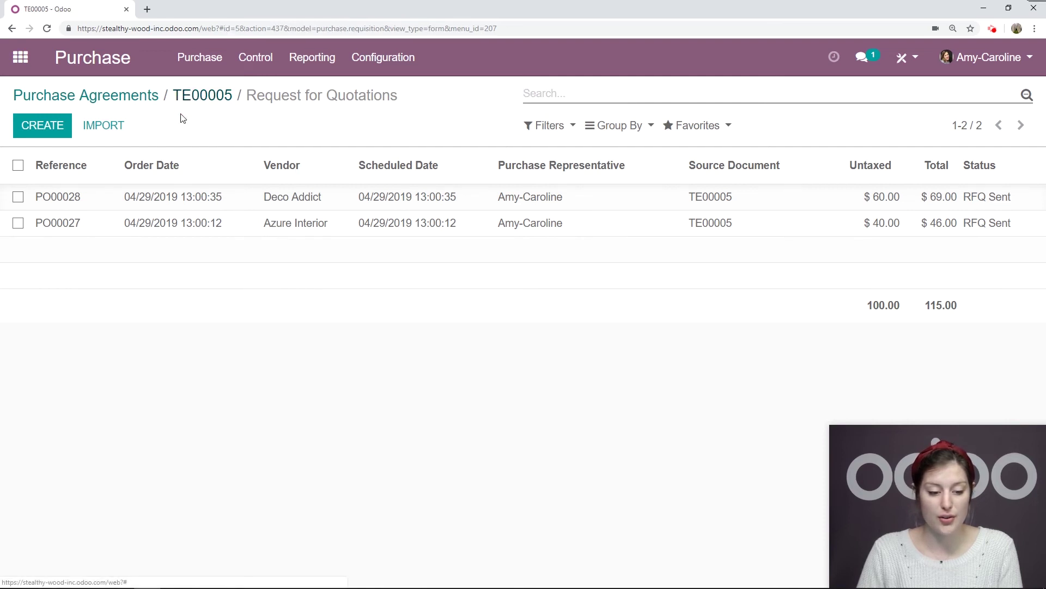
pyautogui.click(180, 95)
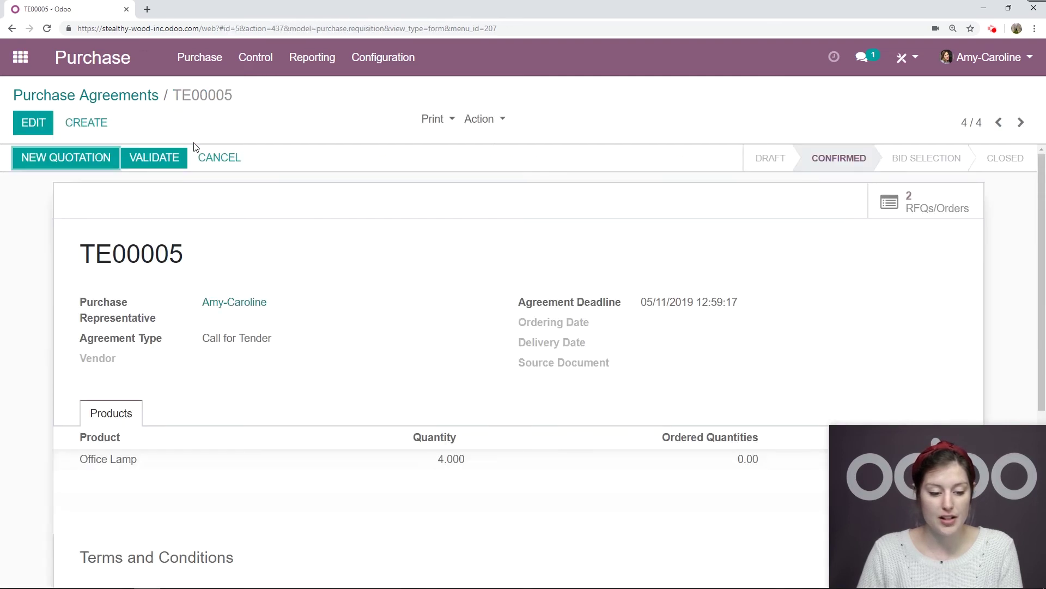
pyautogui.click(167, 169)
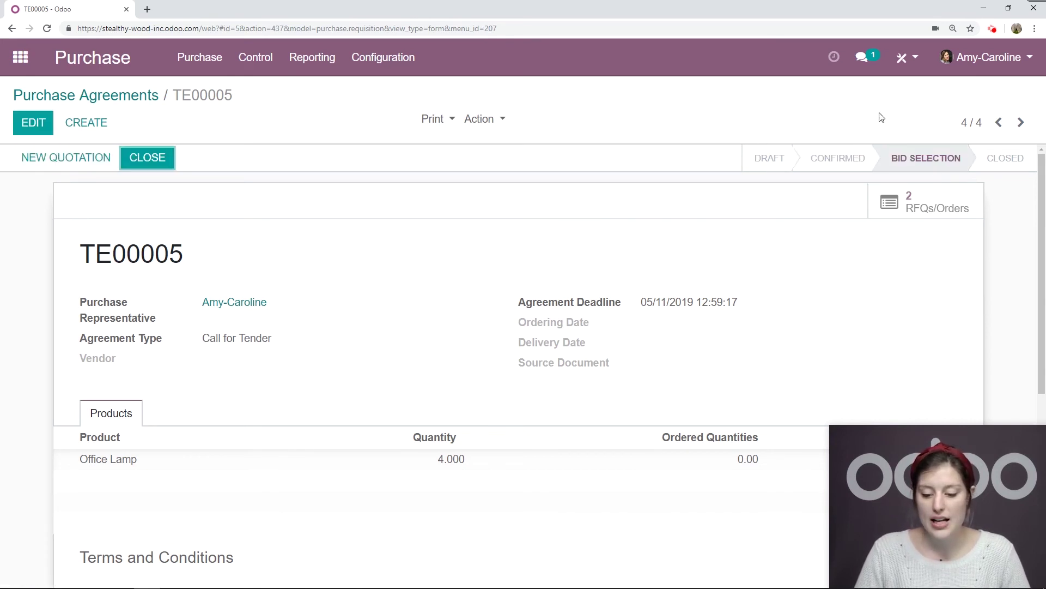
# From the agreement's list of RFQs, open the Azure Interior quotation and confirm it as a purchase order.
pyautogui.click(940, 206)
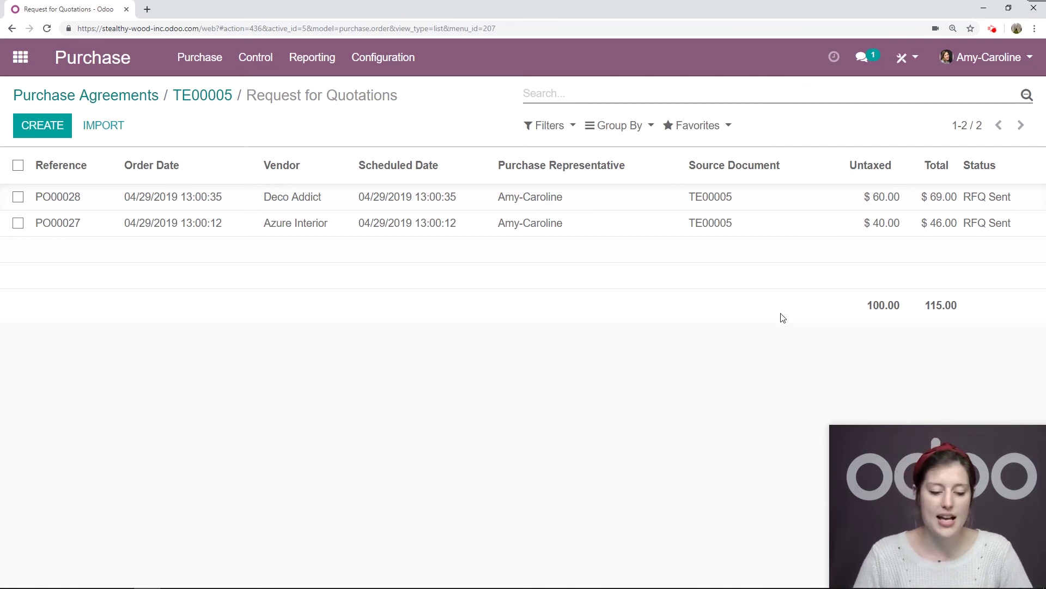
pyautogui.click(820, 228)
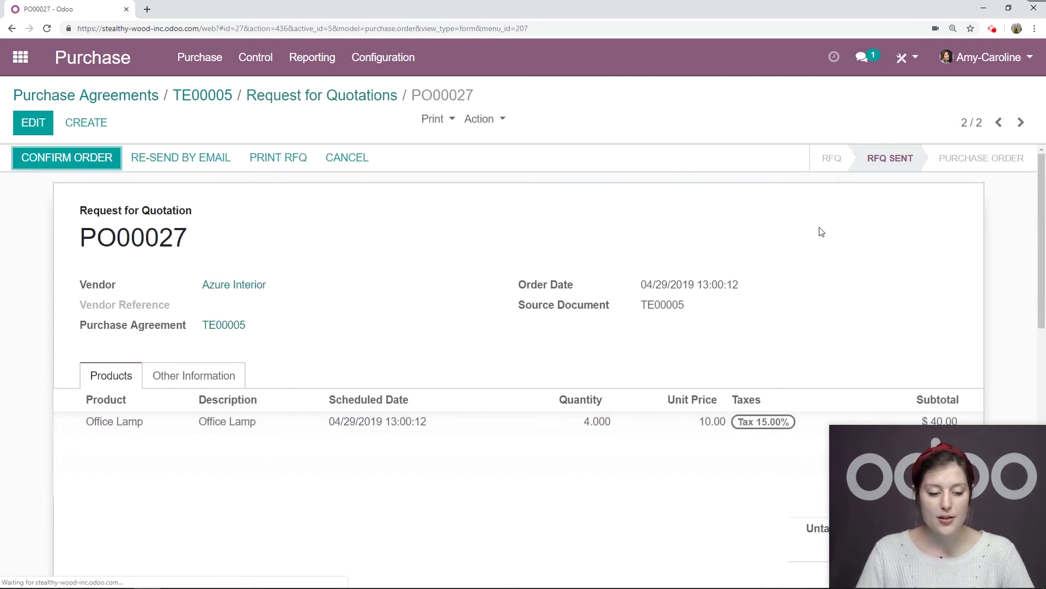
pyautogui.click(92, 165)
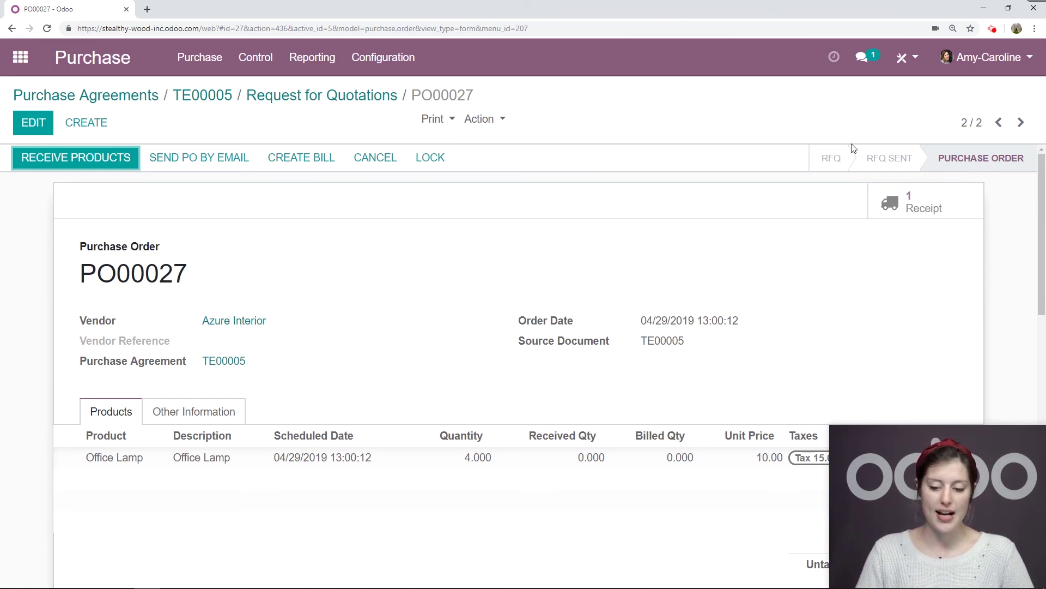
# Review the agreement's list of RFQs, return to the purchase agreement and close it.
pyautogui.click(316, 100)
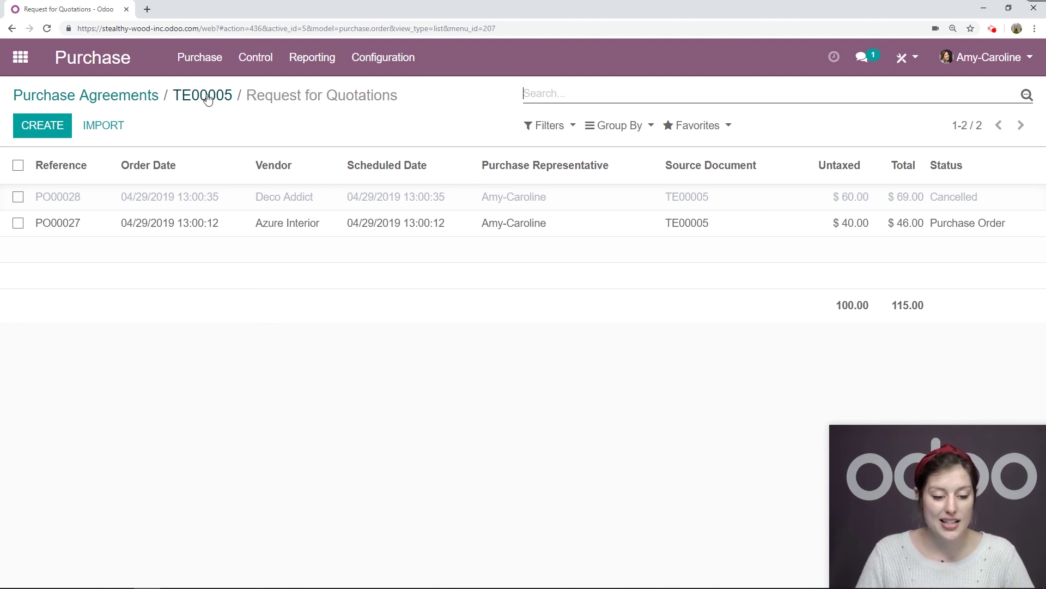
pyautogui.click(213, 99)
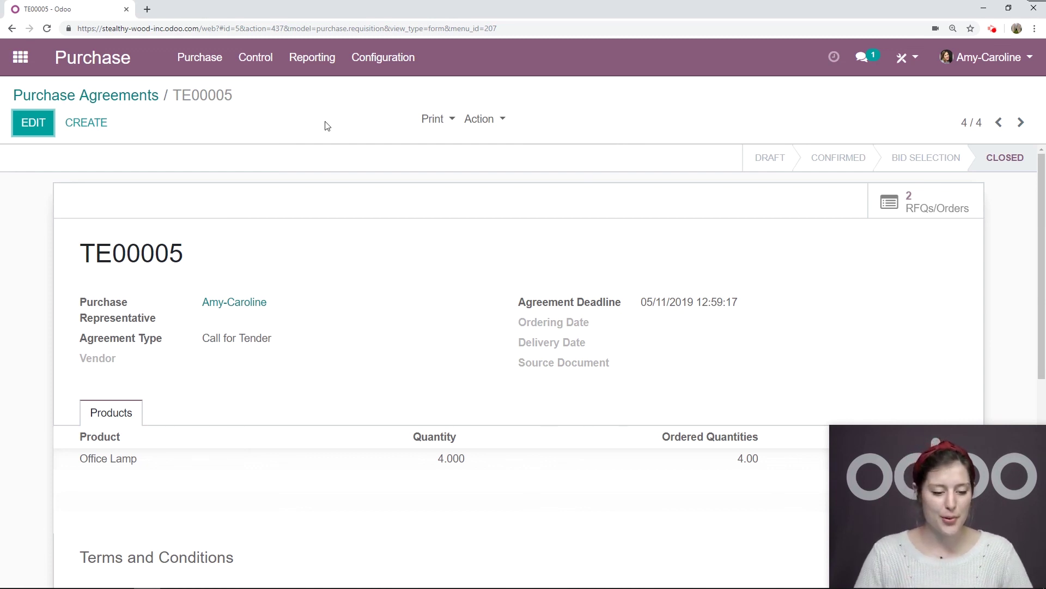
# Open the Azure Interior purchase order for the office lamps from the full list of requests for quotation and review its details.
pyautogui.click(113, 57)
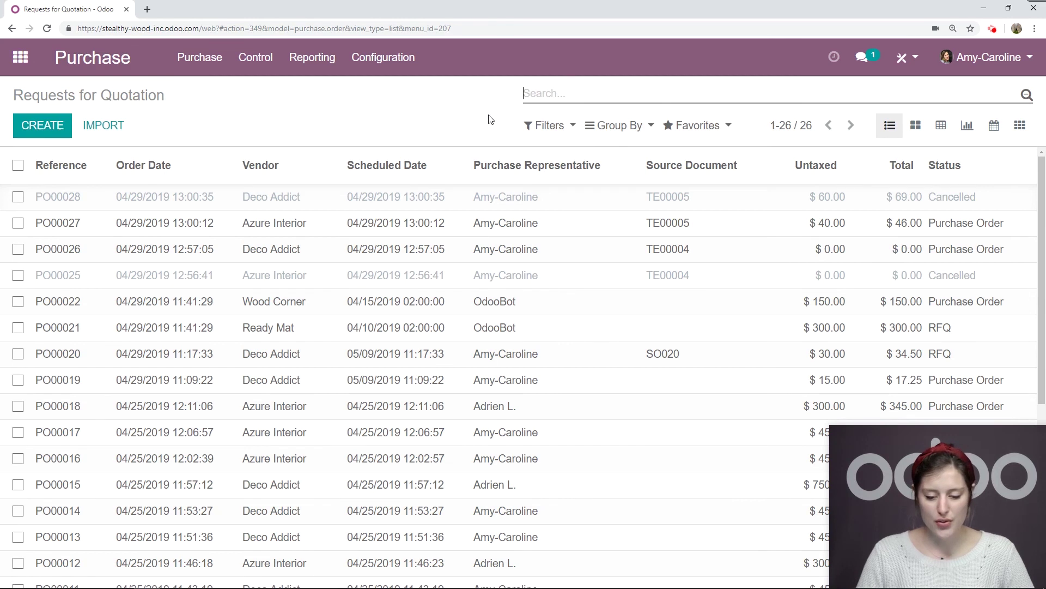
pyautogui.click(594, 231)
pyautogui.scroll(-2, 506, 281)
pyautogui.scroll(2, 506, 282)
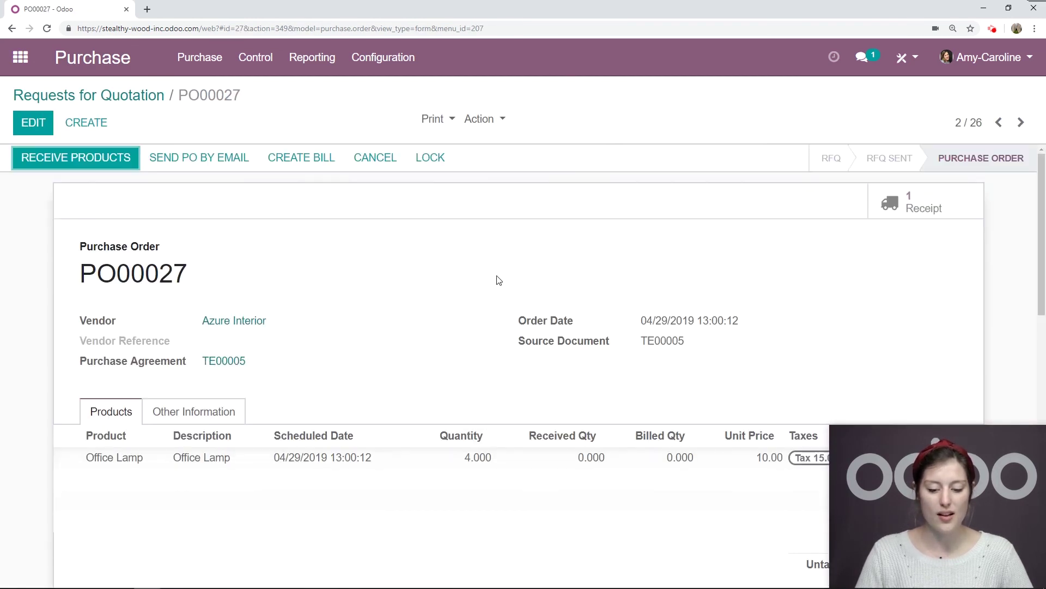